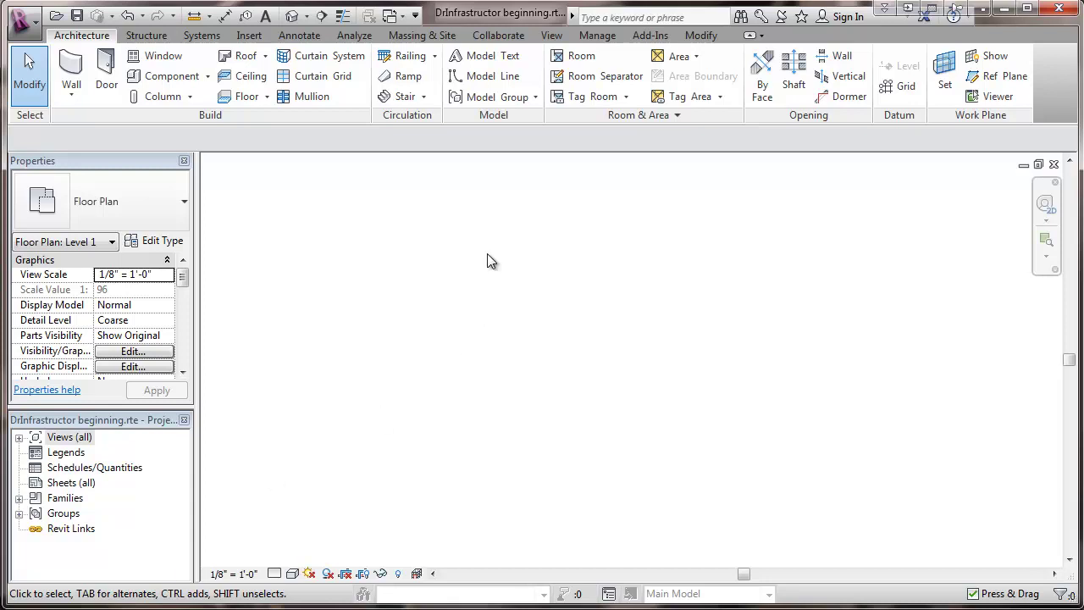
Step: Open Electrical Settings from Manage > MEP Settings to show the Wire Sizes ampacity table
left_click(596, 34)
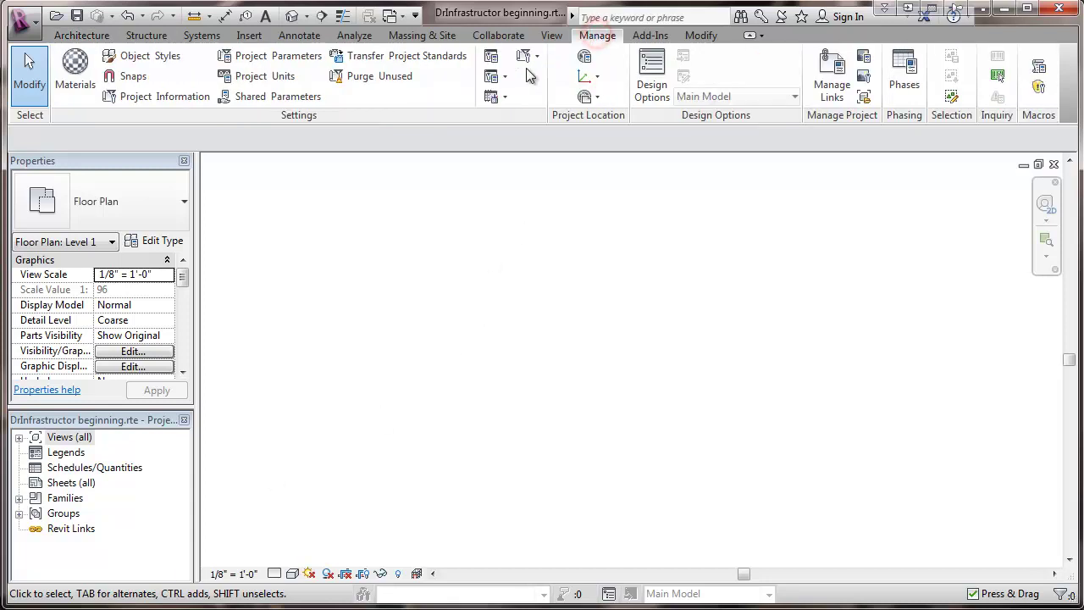
left_click(501, 76)
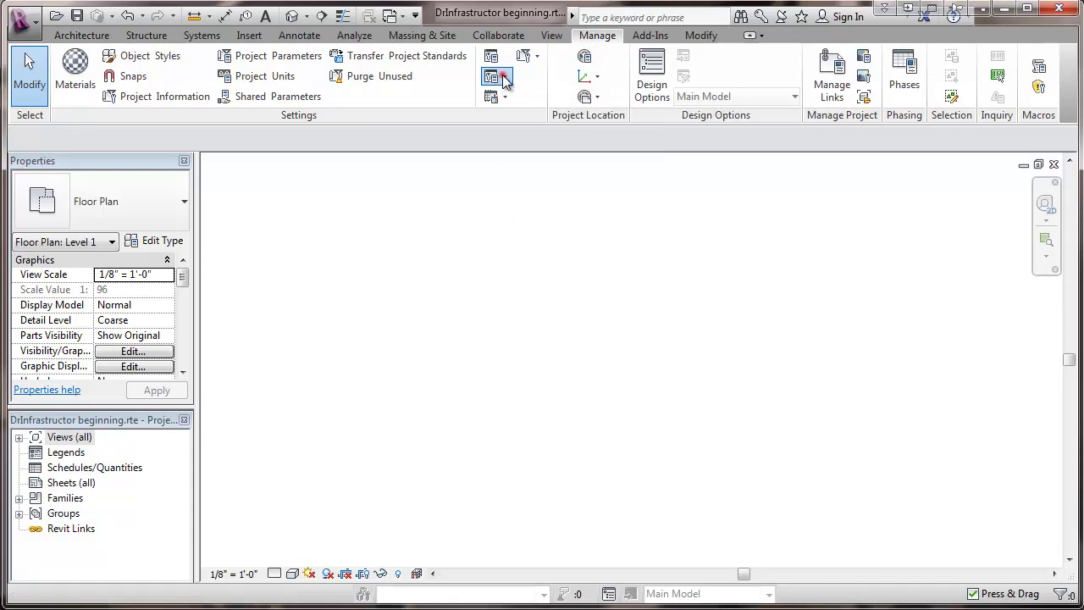
left_click(536, 137)
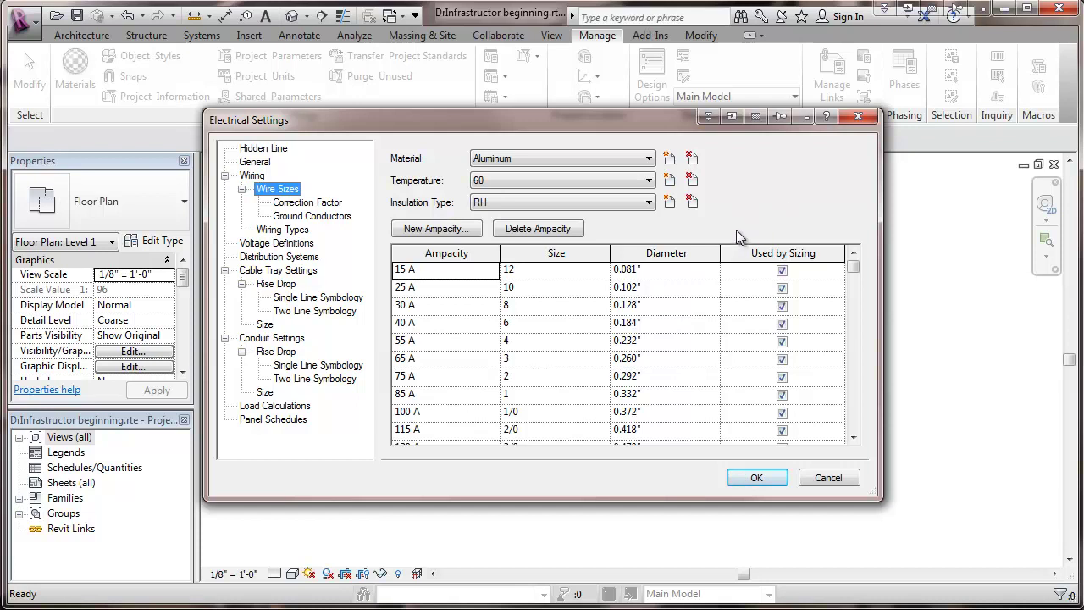
Step: View the Correction Factor table, then the Ground Conductors sizing table
left_click(292, 204)
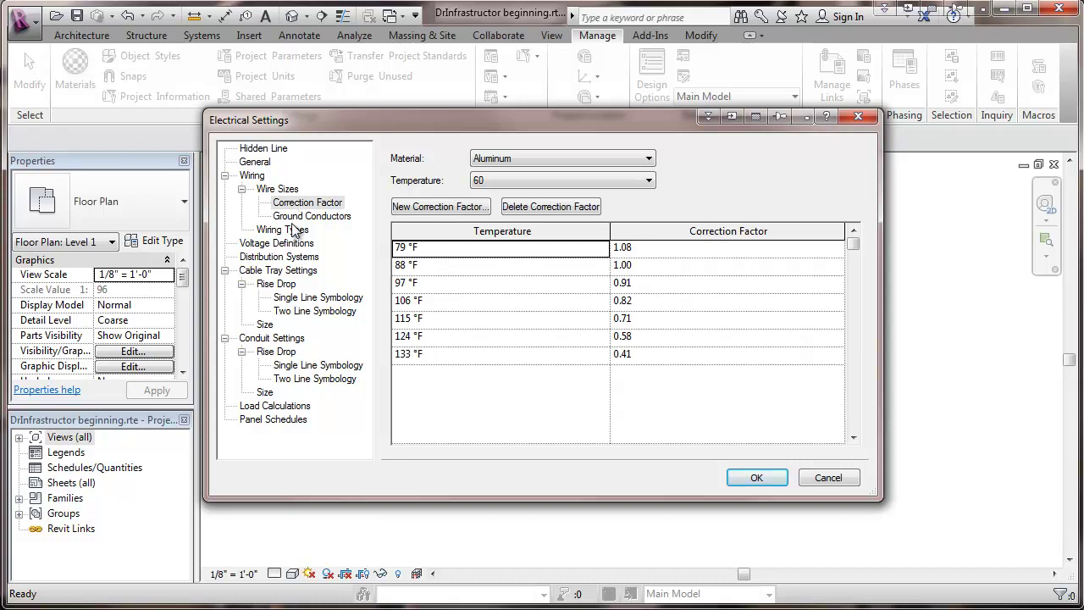
left_click(300, 218)
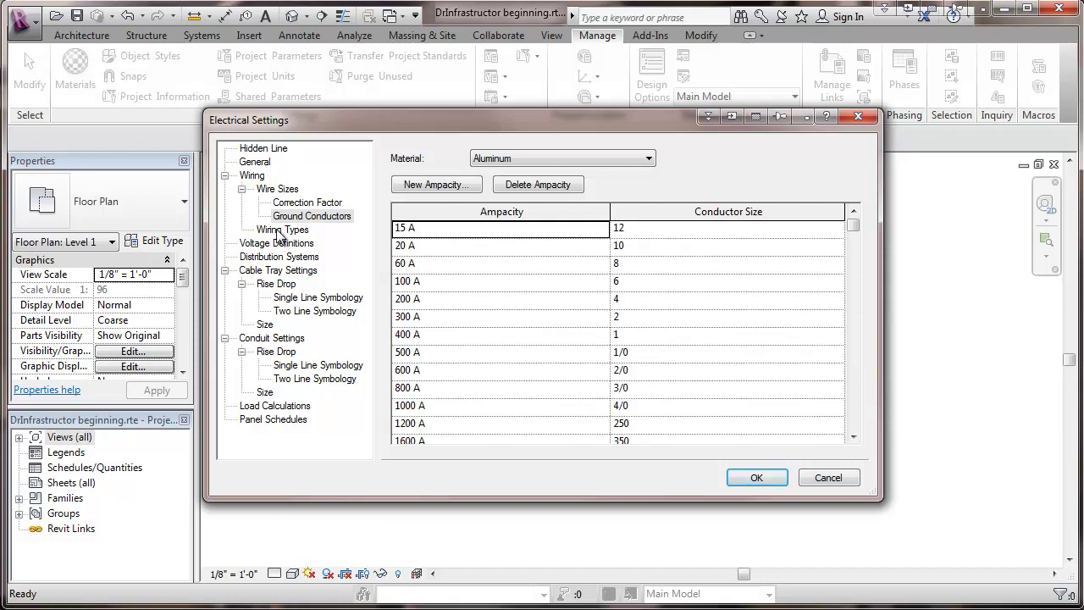
Step: Show the Wiring Types table and set the Default type to Copper rated 75°C
left_click(279, 231)
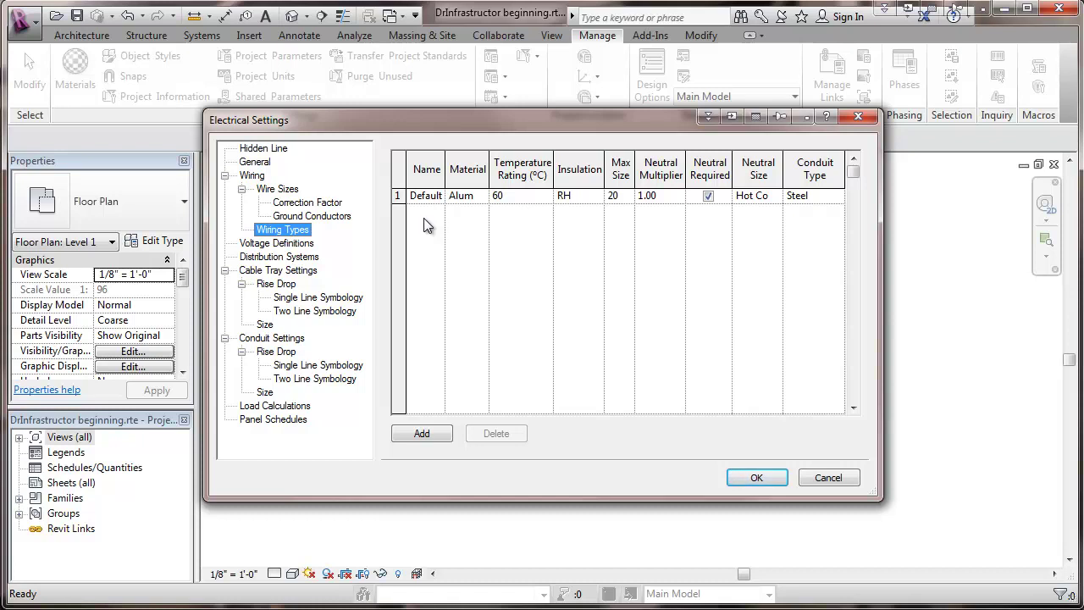
left_click(464, 194)
left_click(480, 196)
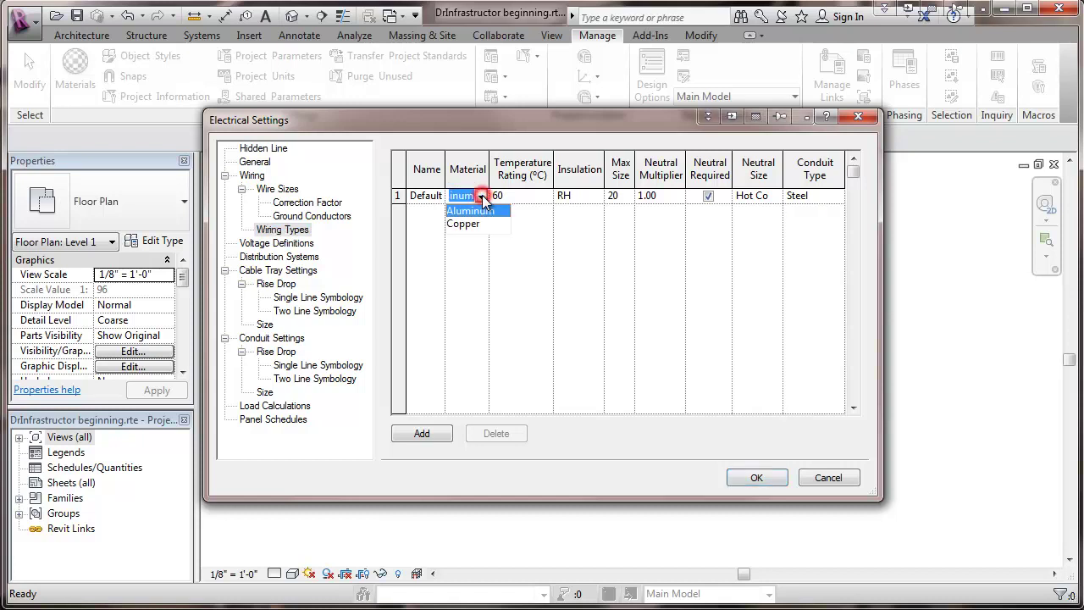
left_click(464, 223)
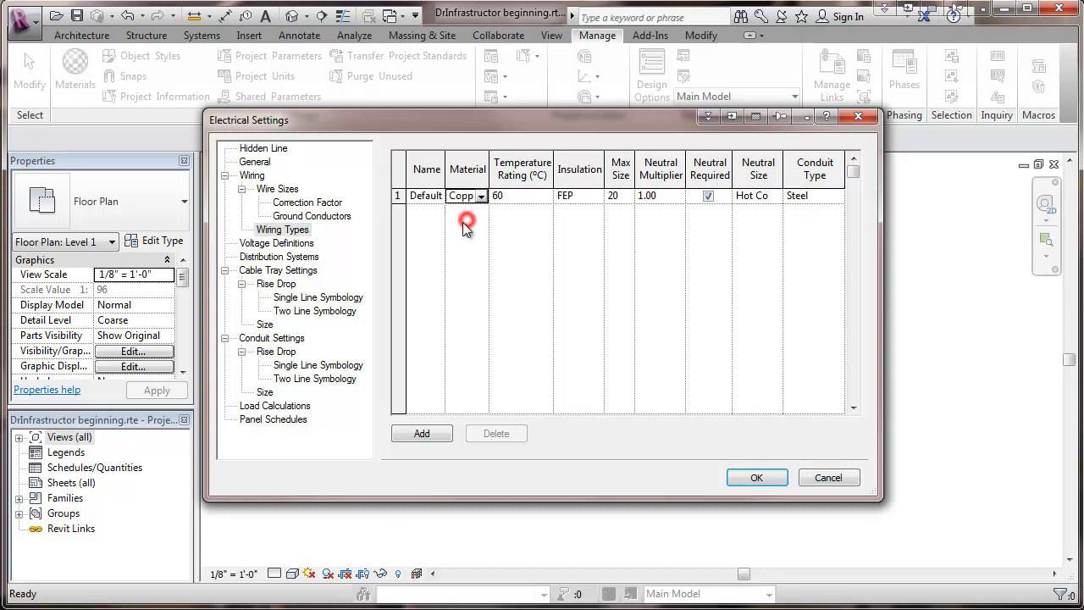
left_click(525, 195)
left_click(545, 195)
left_click(503, 223)
Step: Set the Default type's insulation to THWN
left_click(564, 194)
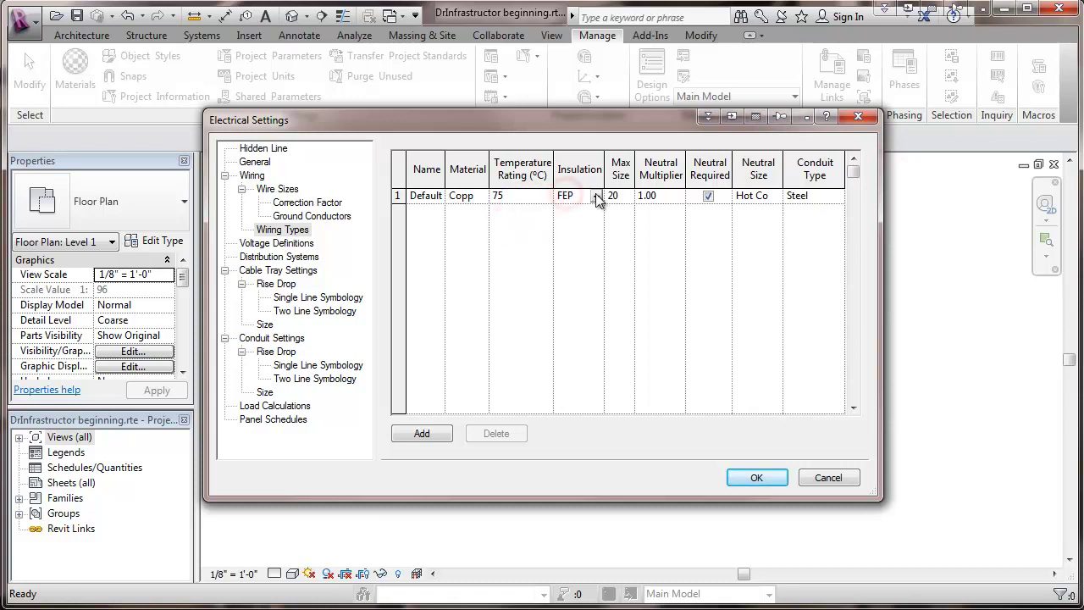
left_click(596, 196)
left_click(599, 253)
left_click(603, 259)
left_click(606, 263)
left_click(604, 264)
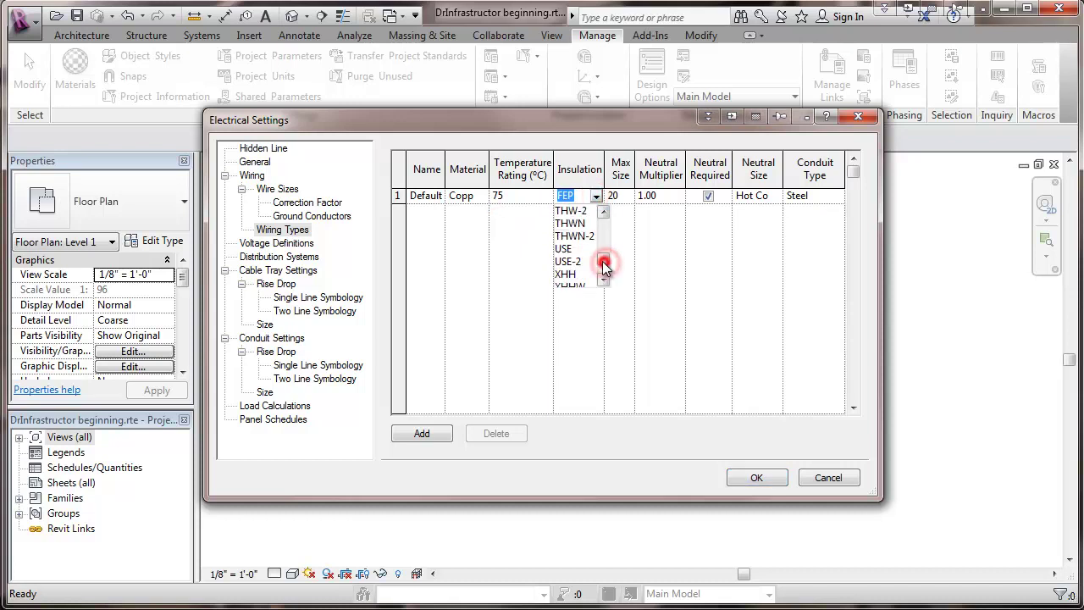
left_click(565, 224)
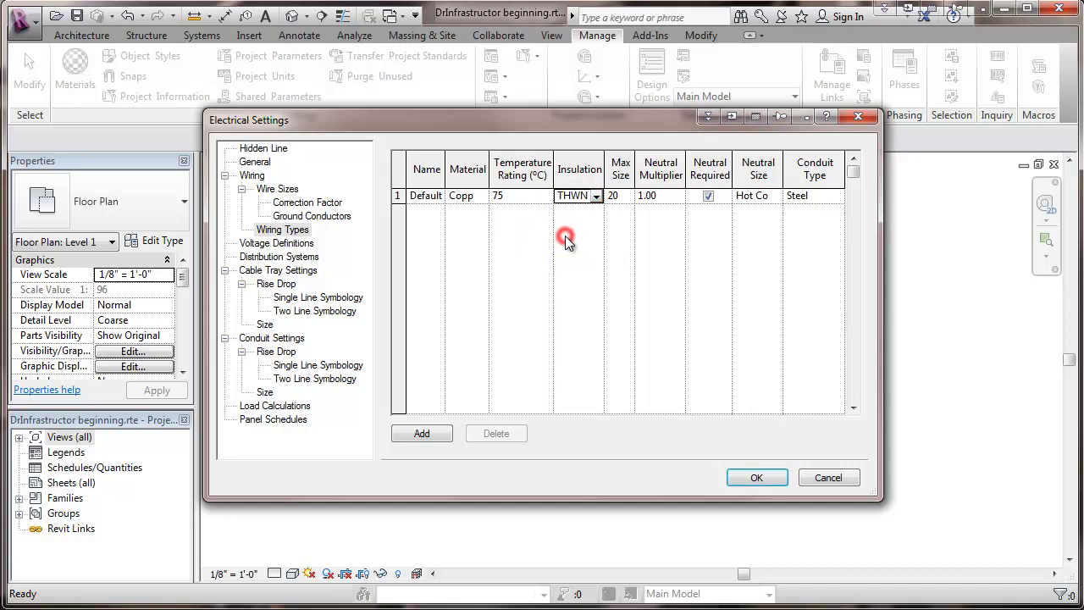
Step: Set Default's maximum size to 500 and its neutral size to Unbalanced Current
left_click(620, 197)
left_click(627, 196)
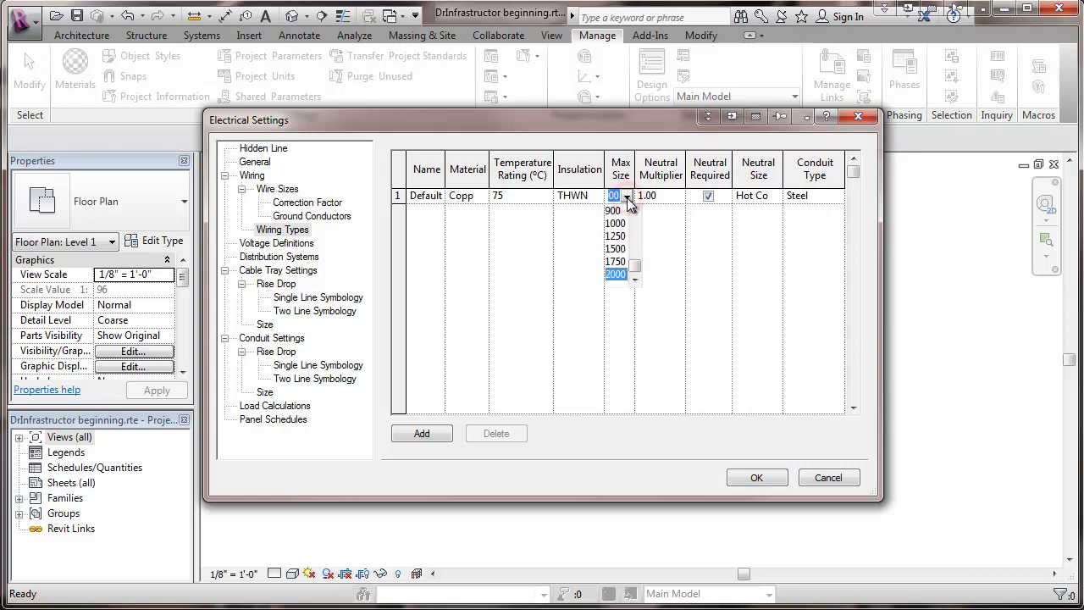
left_click(632, 211)
left_click(632, 212)
left_click(633, 212)
left_click(632, 212)
left_click(633, 212)
left_click(633, 212)
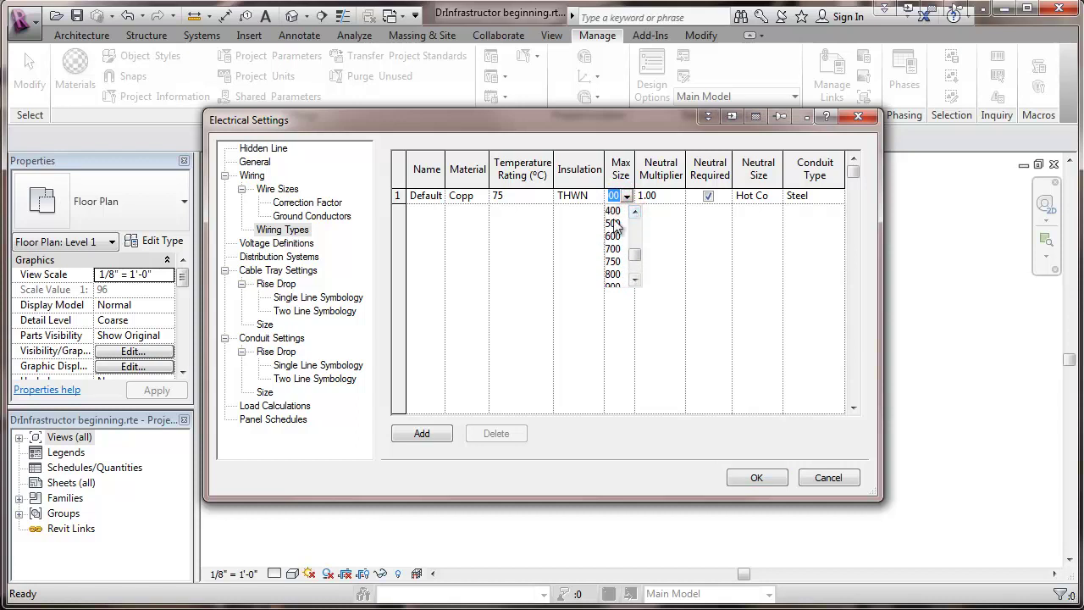
left_click(615, 224)
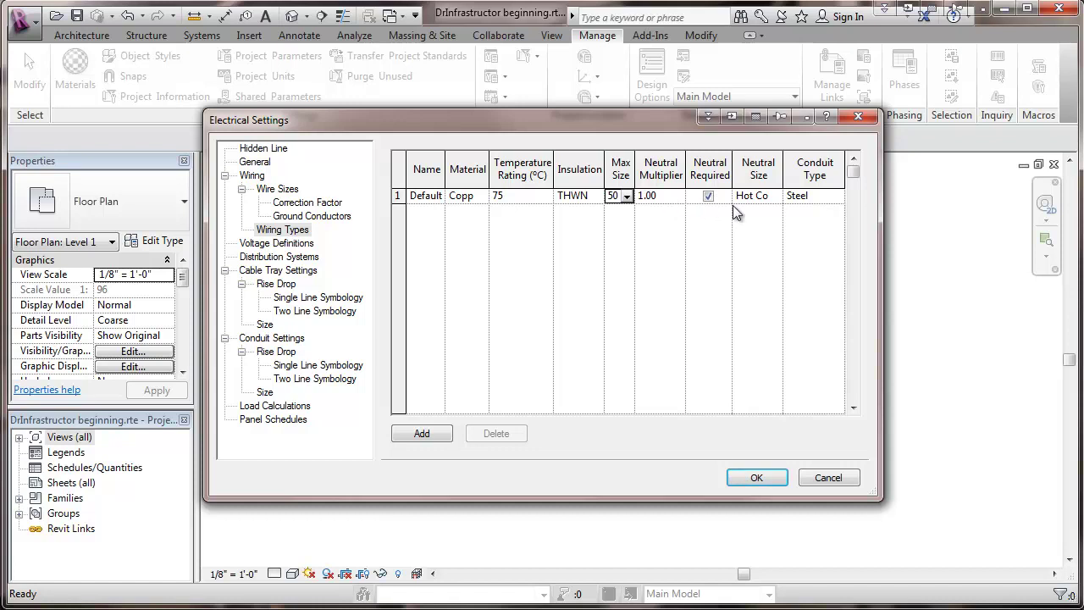
left_click(756, 195)
left_click(774, 196)
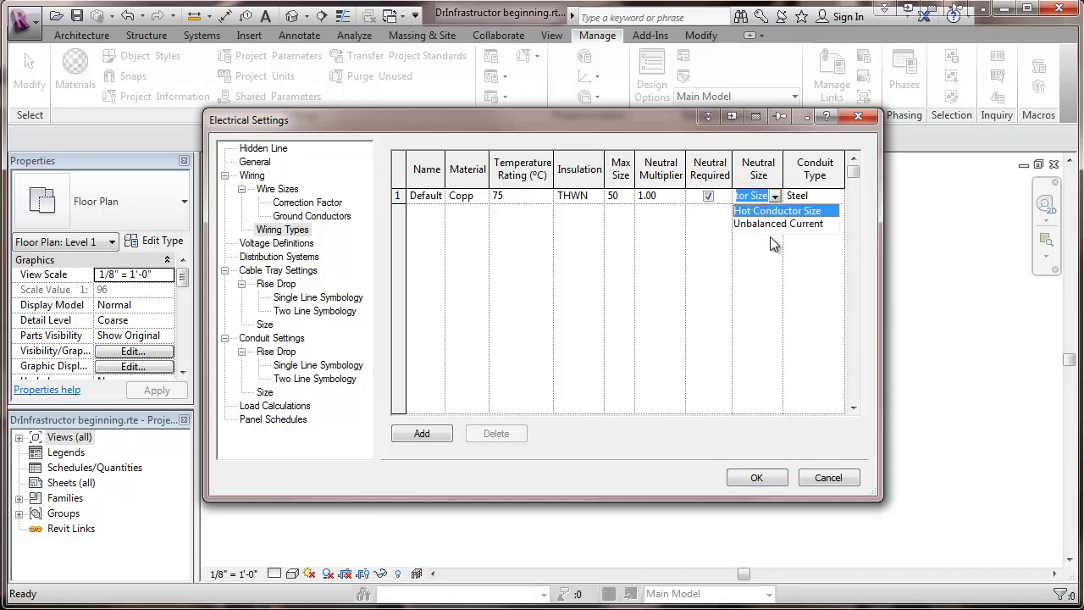
left_click(769, 224)
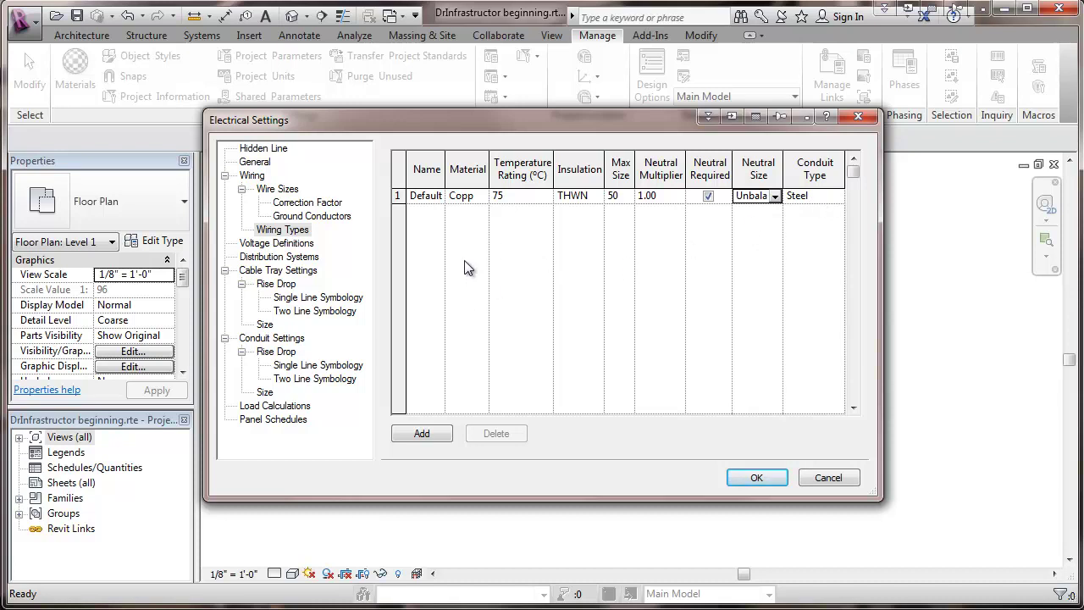
Step: Add a wiring type named Harm using copper conductors rated 75°C
left_click(420, 431)
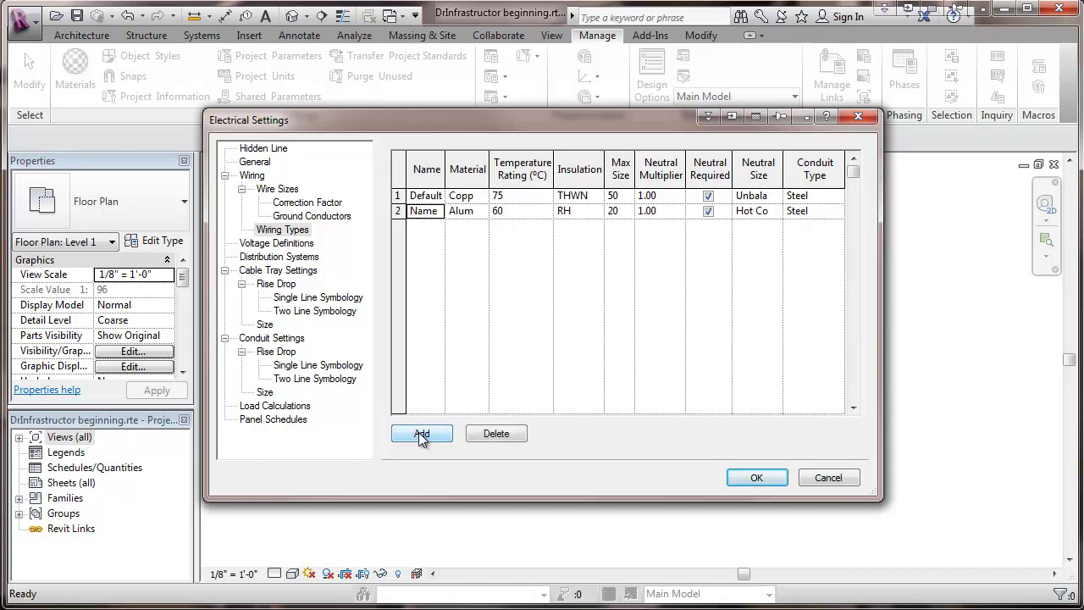
left_click(414, 213)
double_click(413, 210)
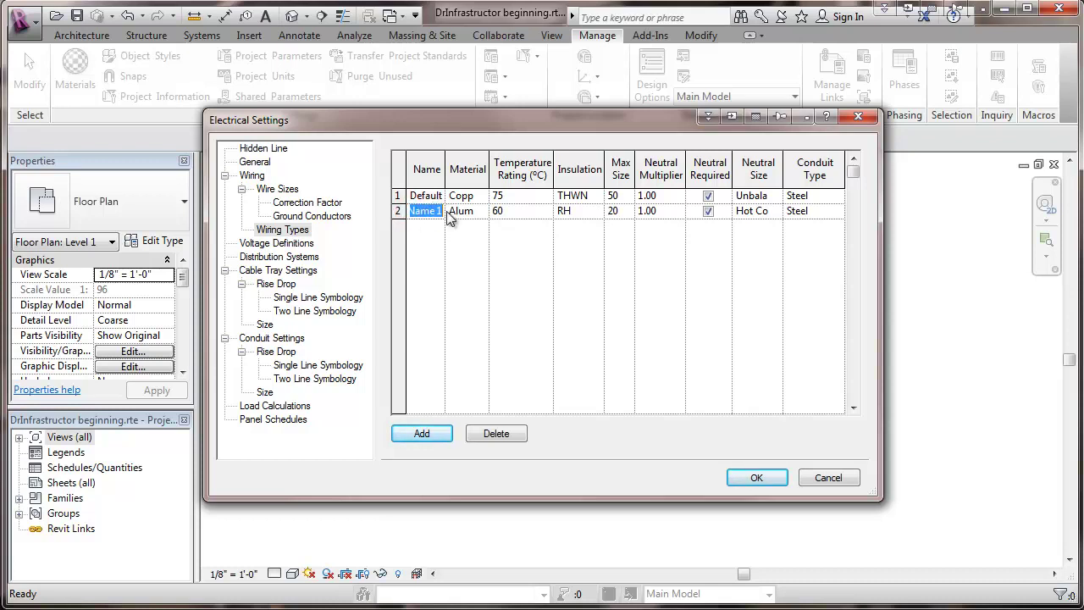
type("Harm")
left_click(460, 210)
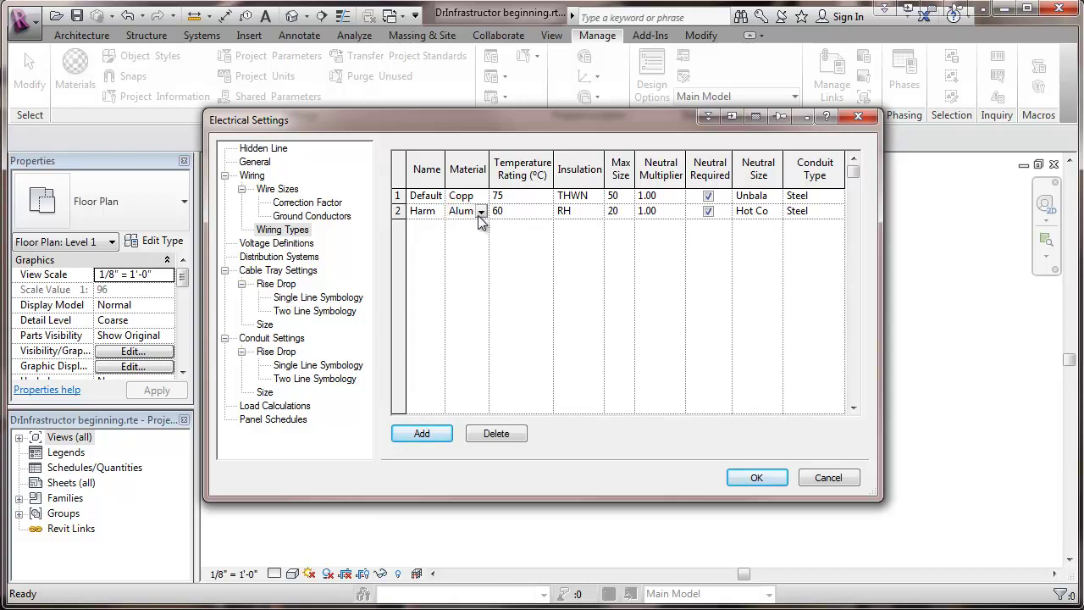
left_click(480, 211)
left_click(457, 241)
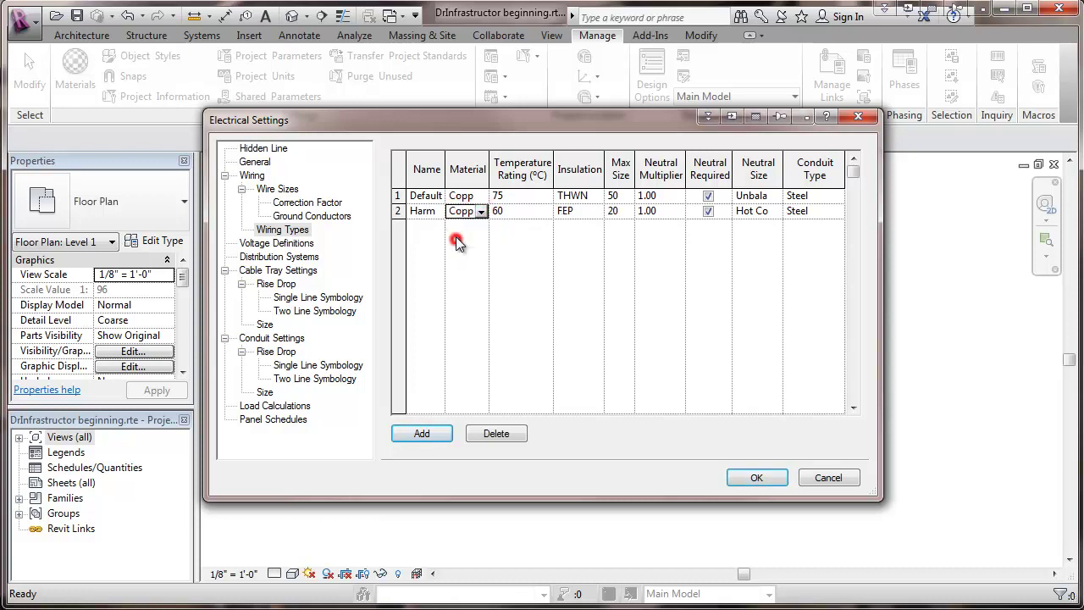
left_click(502, 211)
left_click(545, 212)
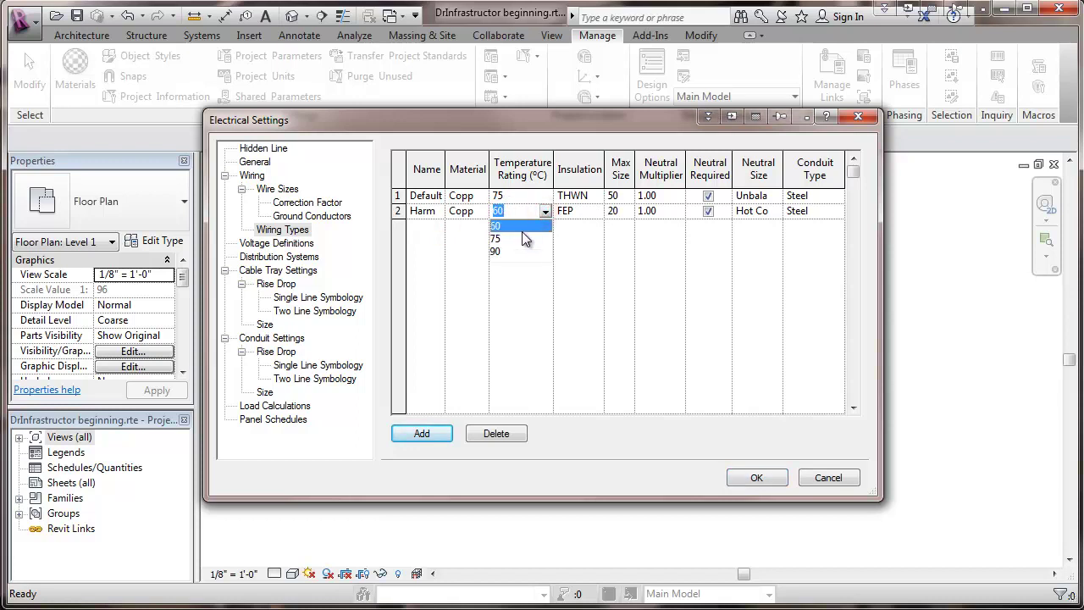
left_click(522, 238)
Step: Give Harm THWN insulation and a maximum size of 50
left_click(576, 211)
left_click(597, 214)
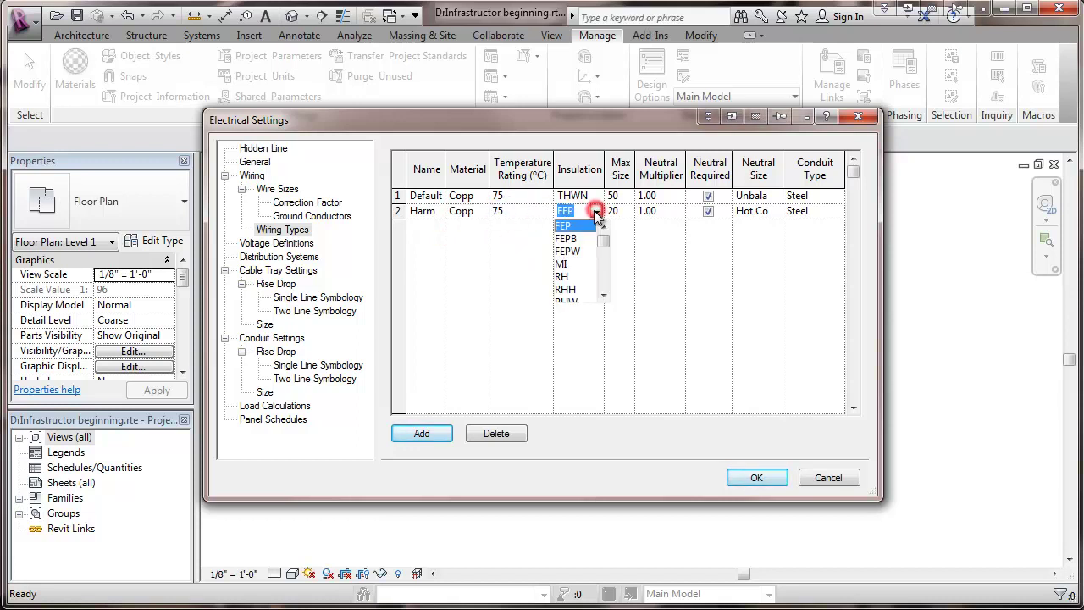
left_click(600, 273)
left_click(600, 273)
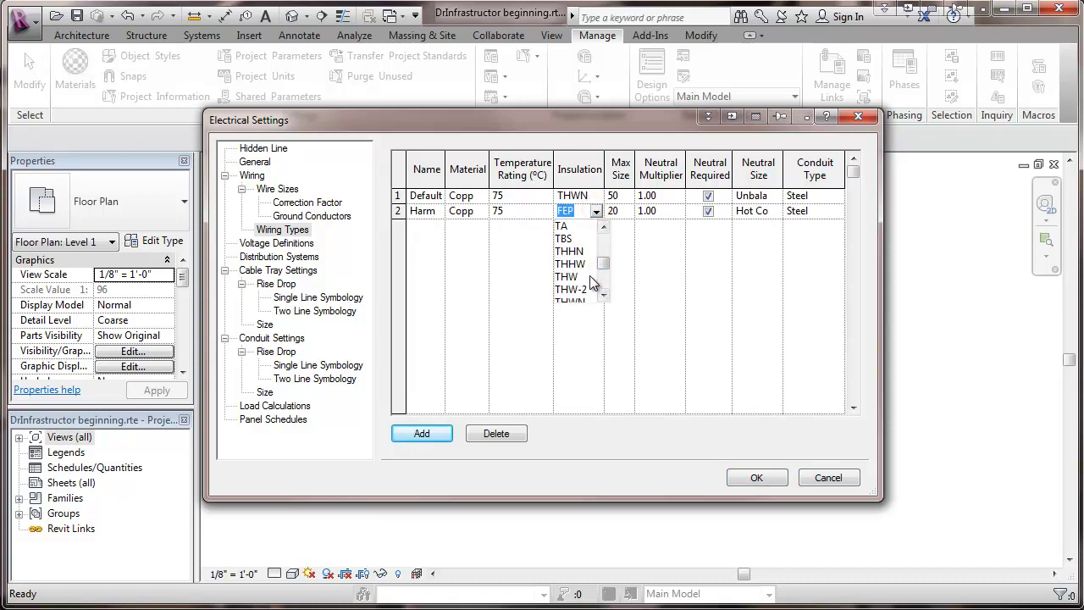
left_click(602, 278)
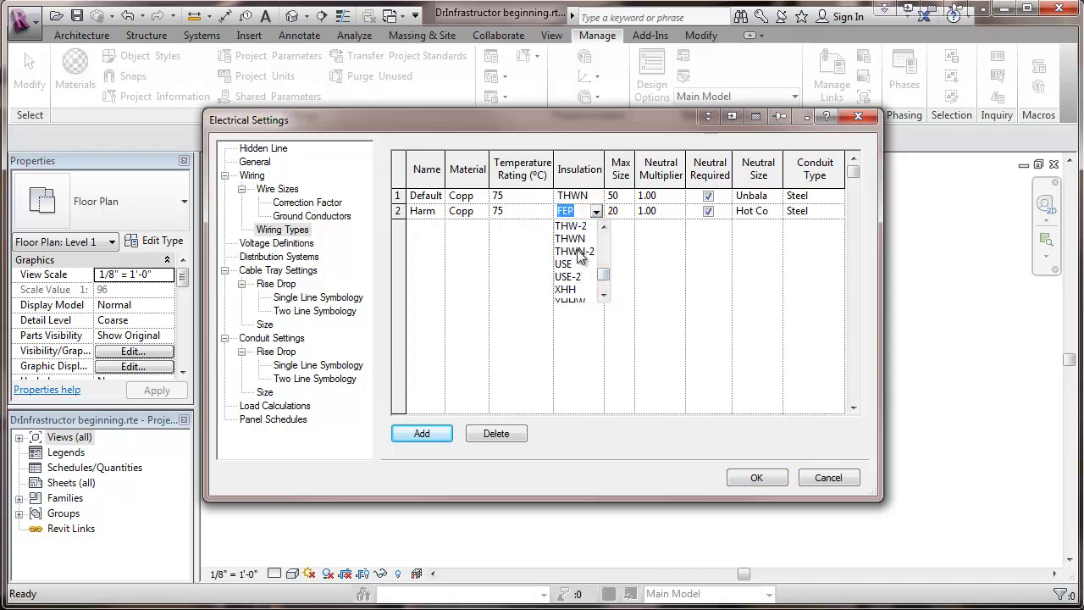
left_click(576, 252)
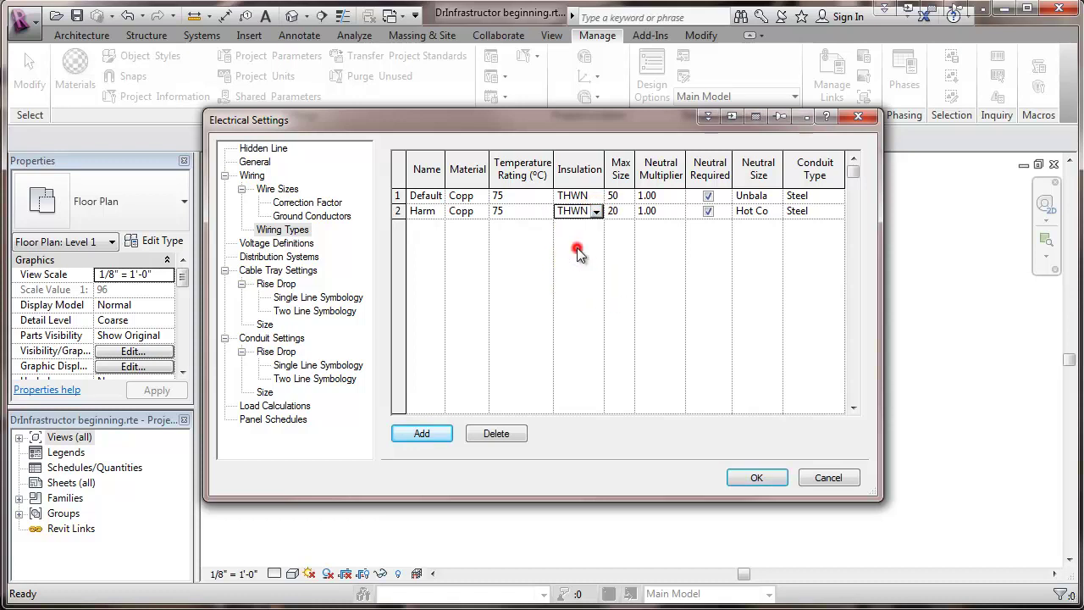
left_click(618, 213)
left_click(627, 212)
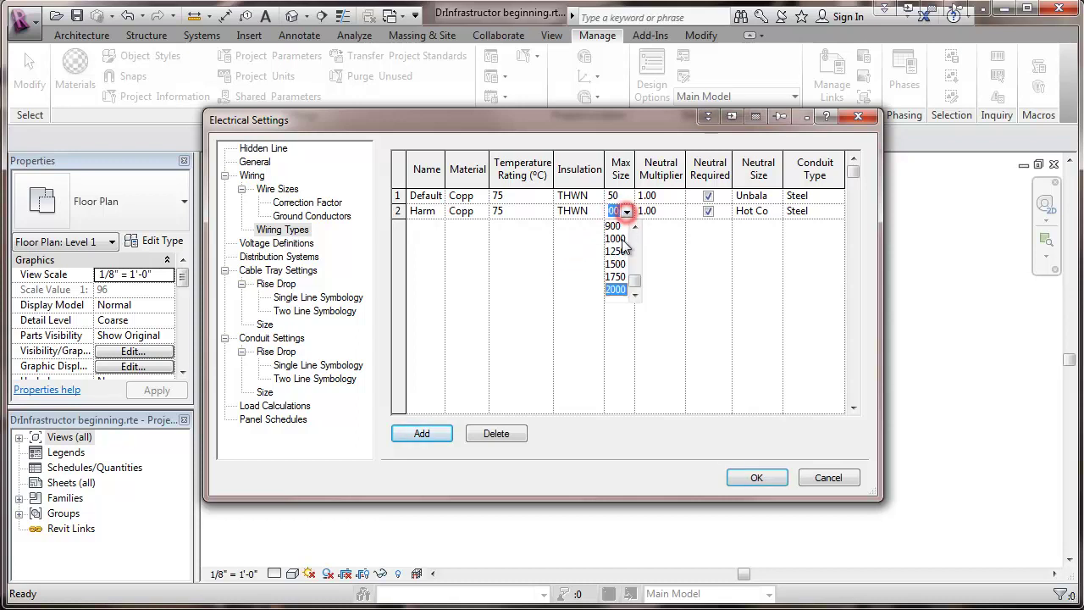
left_click(635, 243)
left_click(635, 243)
left_click(635, 226)
left_click(613, 225)
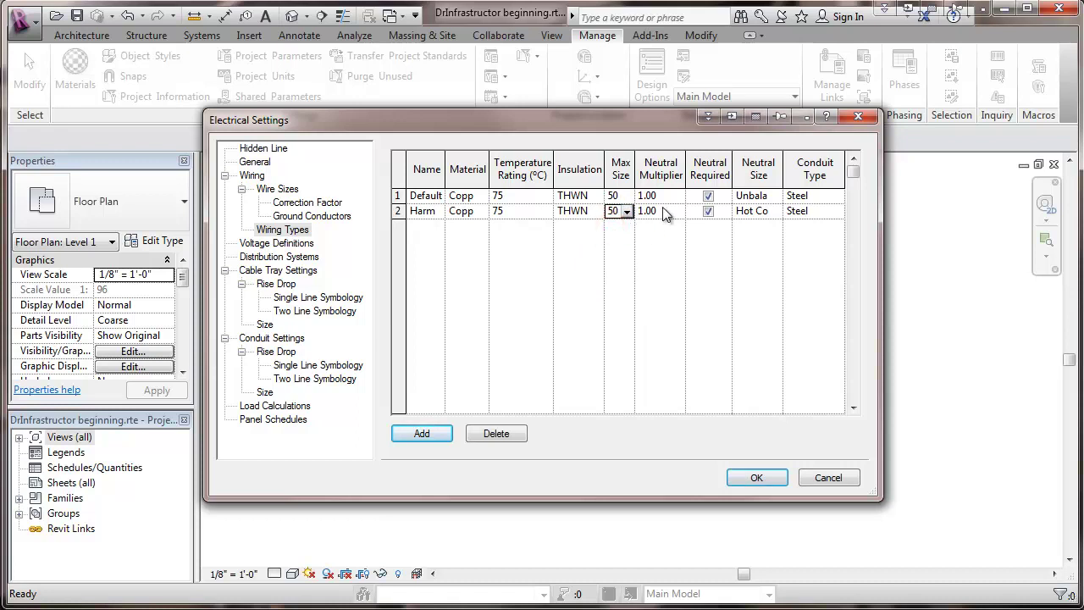
Step: Set Harm's neutral multiplier to 1.71 and Default's neutral size to Hot Conductor Size
left_click(664, 211)
left_click_drag(645, 211, 657, 206)
type("71")
left_click(753, 196)
left_click(773, 196)
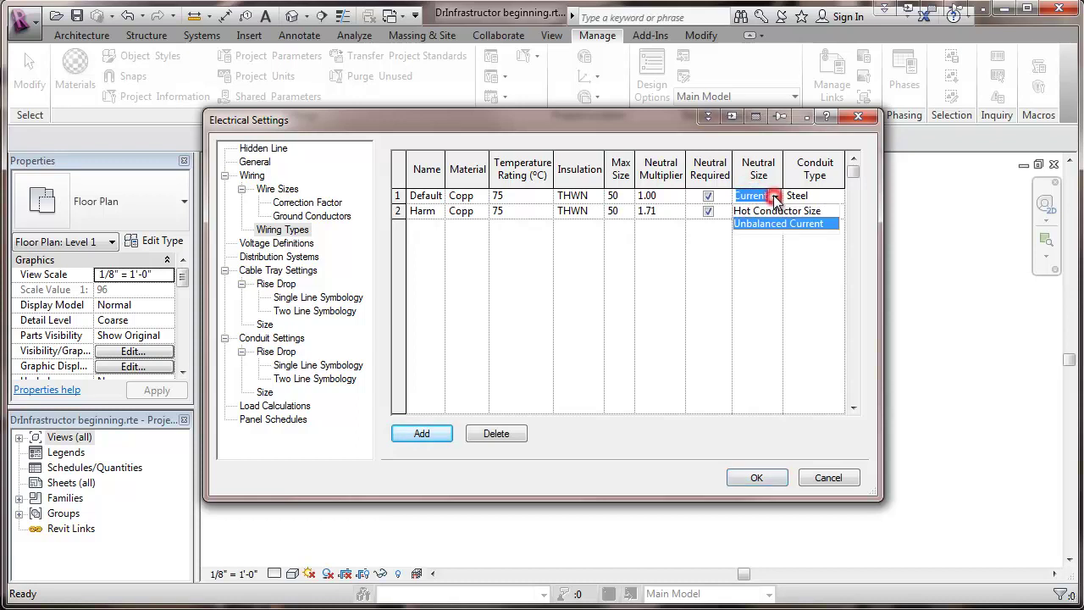
left_click(766, 211)
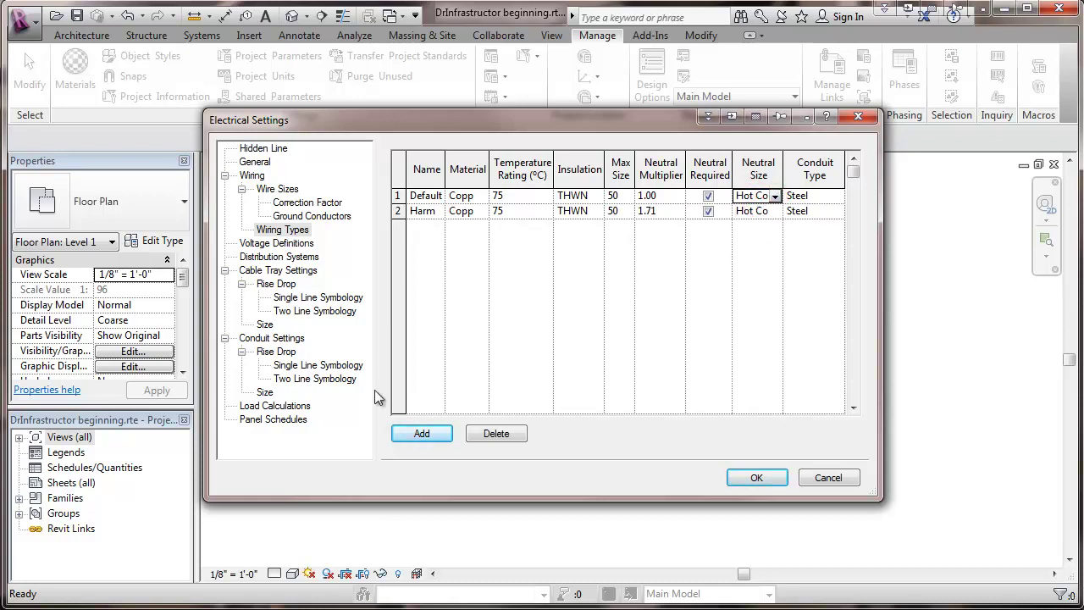
Step: Add a third wiring type named 'Grade' with copper conductors
left_click(413, 431)
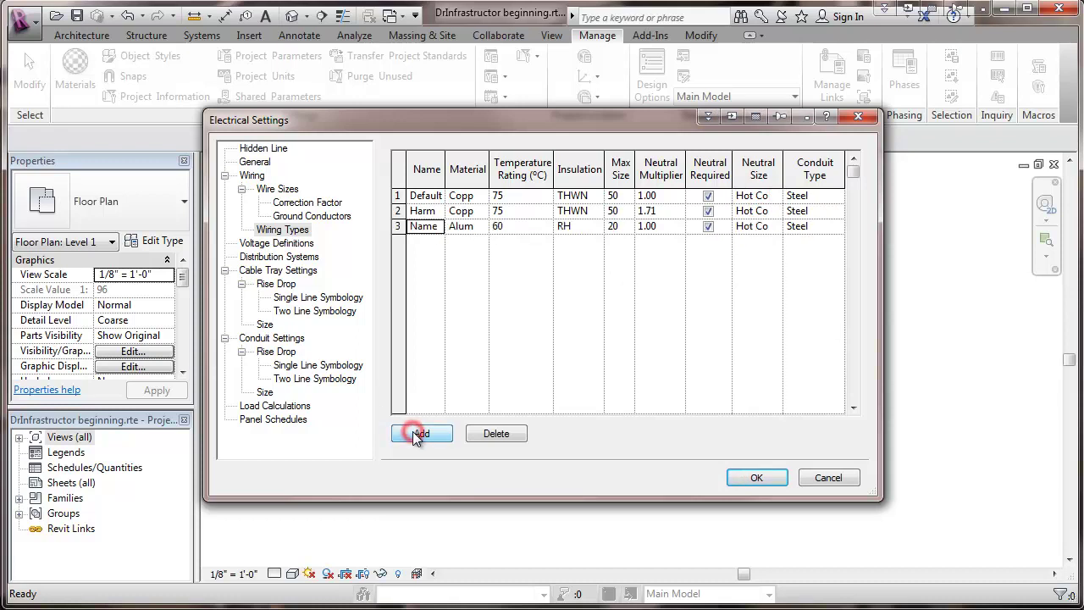
left_click(412, 227)
left_click_drag(412, 227, 438, 223)
type("Grade")
left_click(458, 229)
left_click(480, 227)
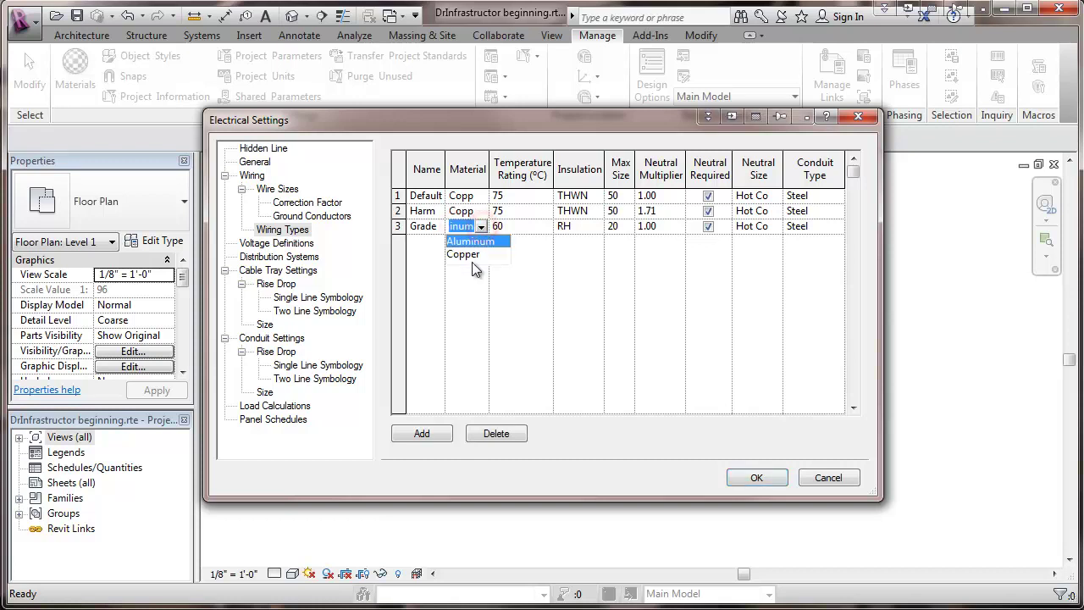
left_click(465, 255)
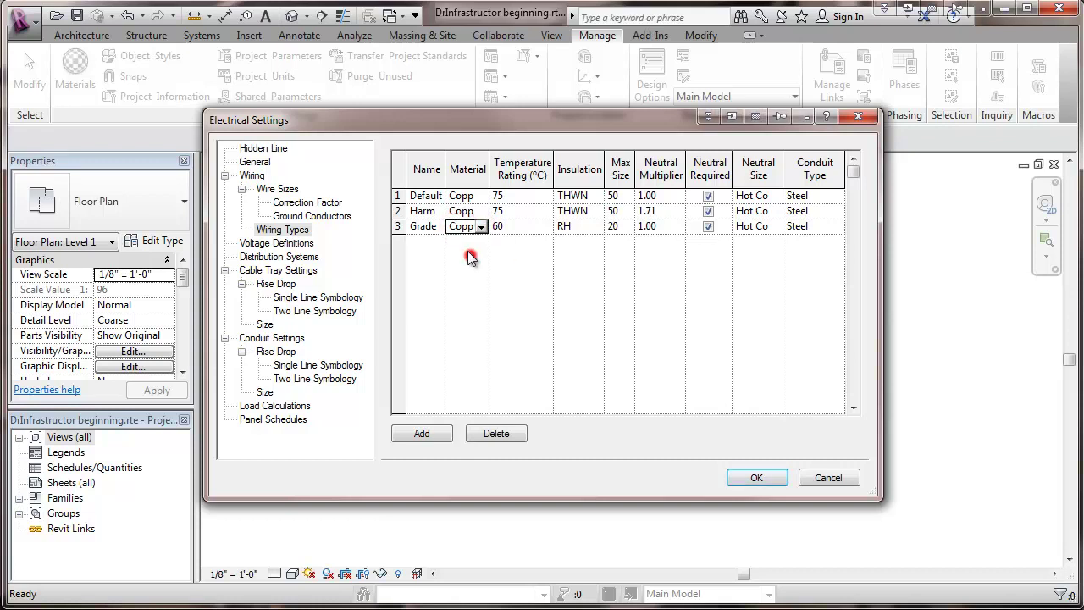
Step: Set Grade's rating to 75°C, insulation to THWN and max size to 50
left_click(519, 226)
left_click(546, 227)
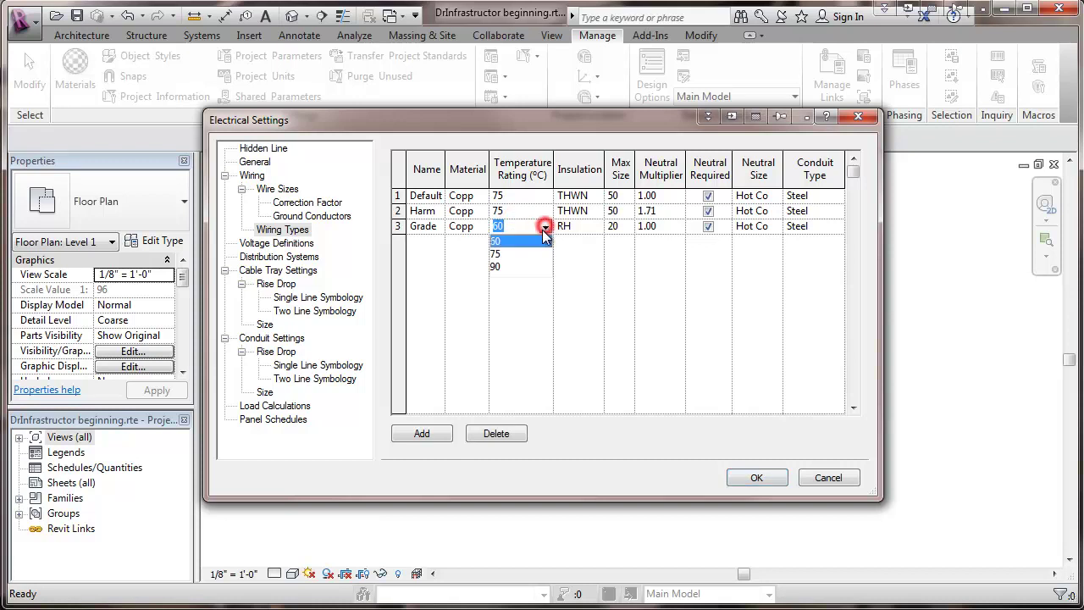
left_click(504, 250)
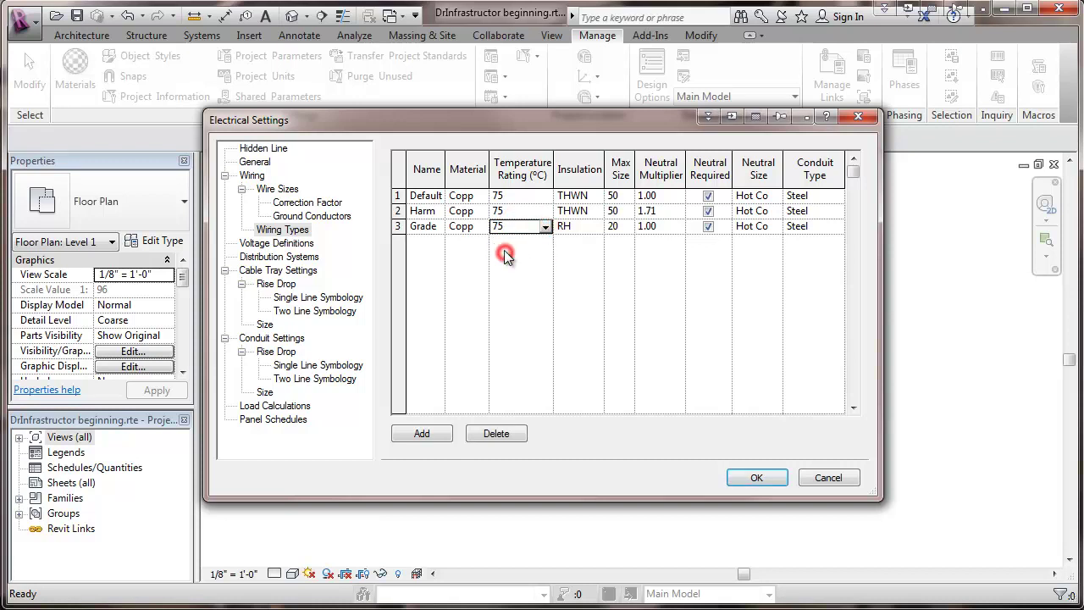
left_click(565, 226)
left_click(595, 226)
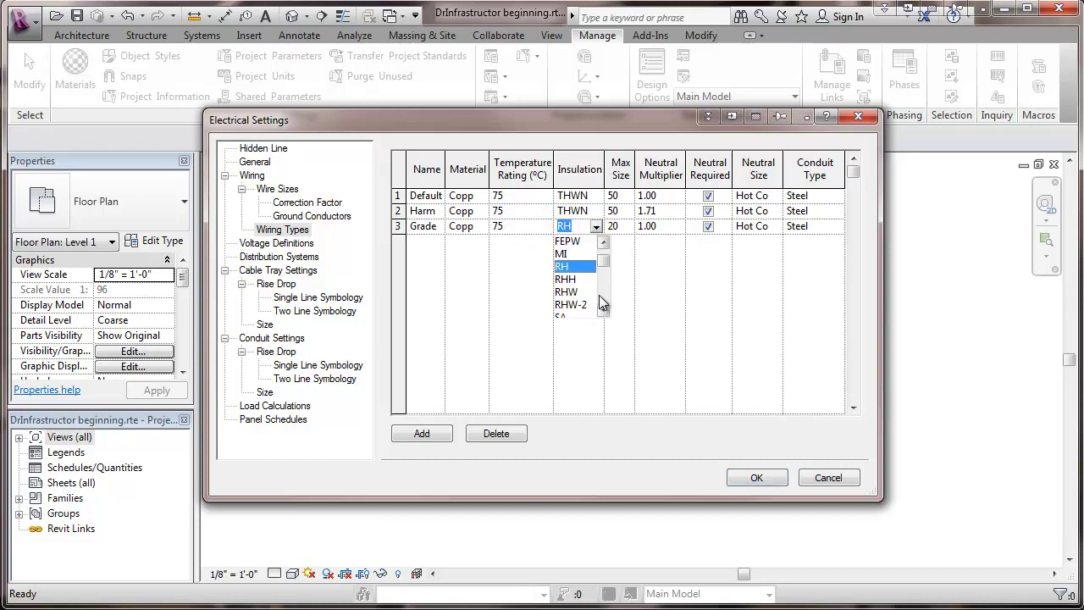
scroll(599, 294, "down", 4)
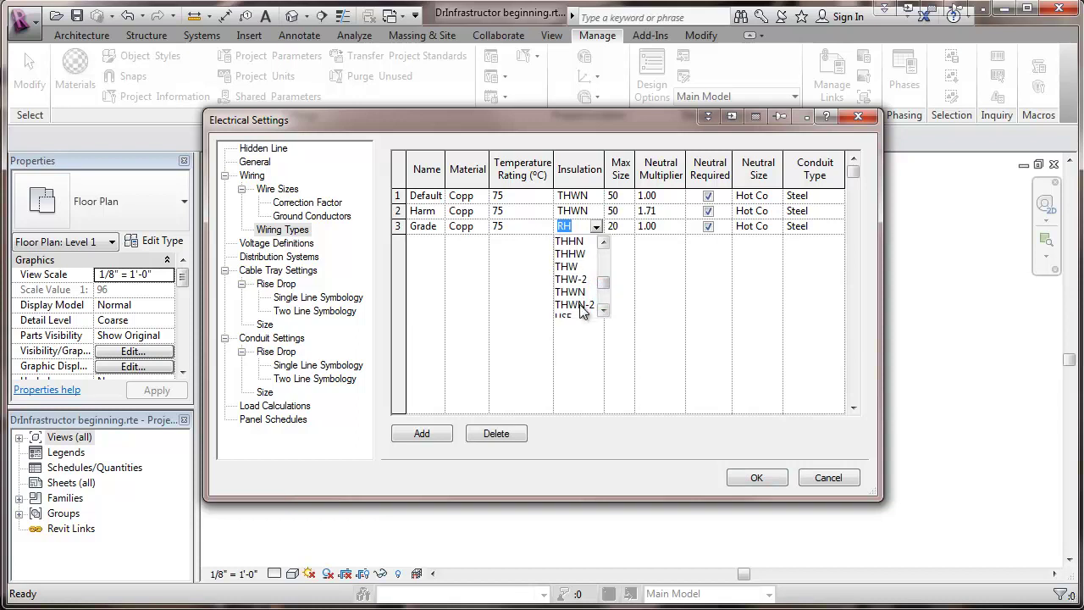
left_click(572, 292)
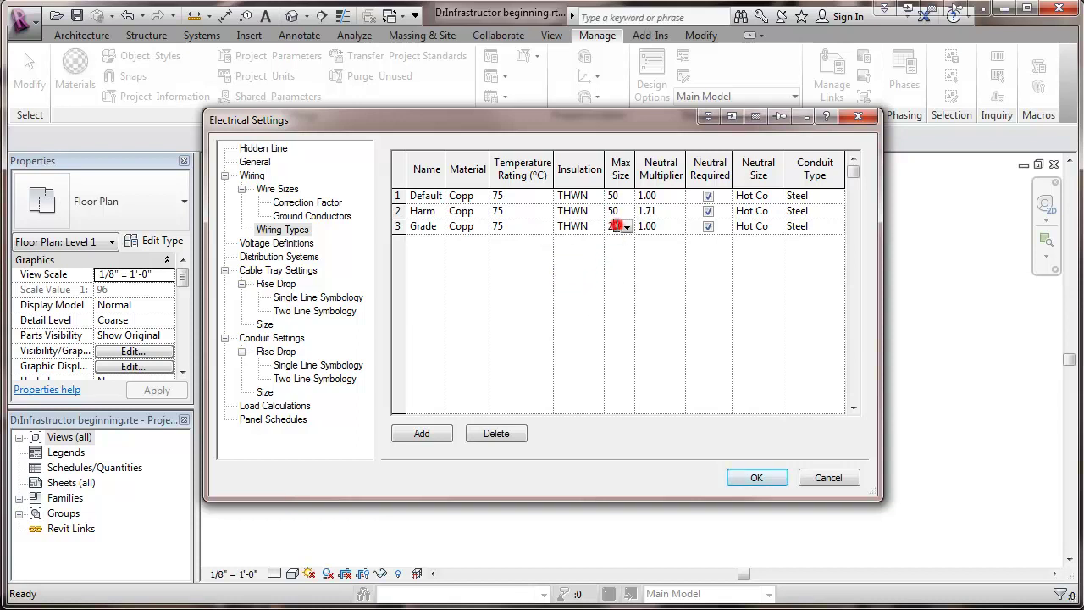
left_click(627, 226)
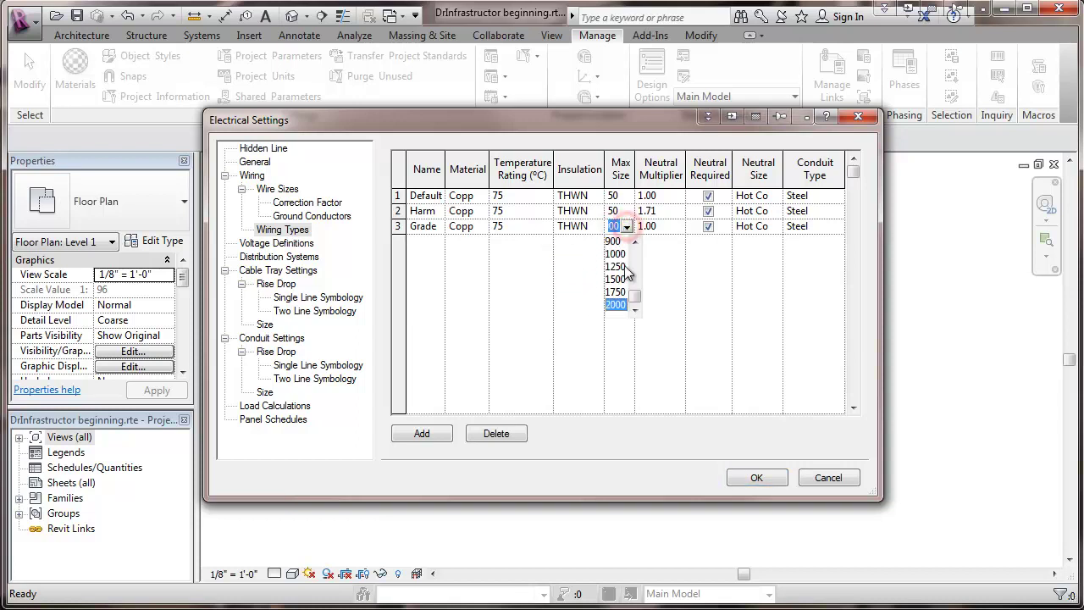
scroll(635, 273, "up", 2)
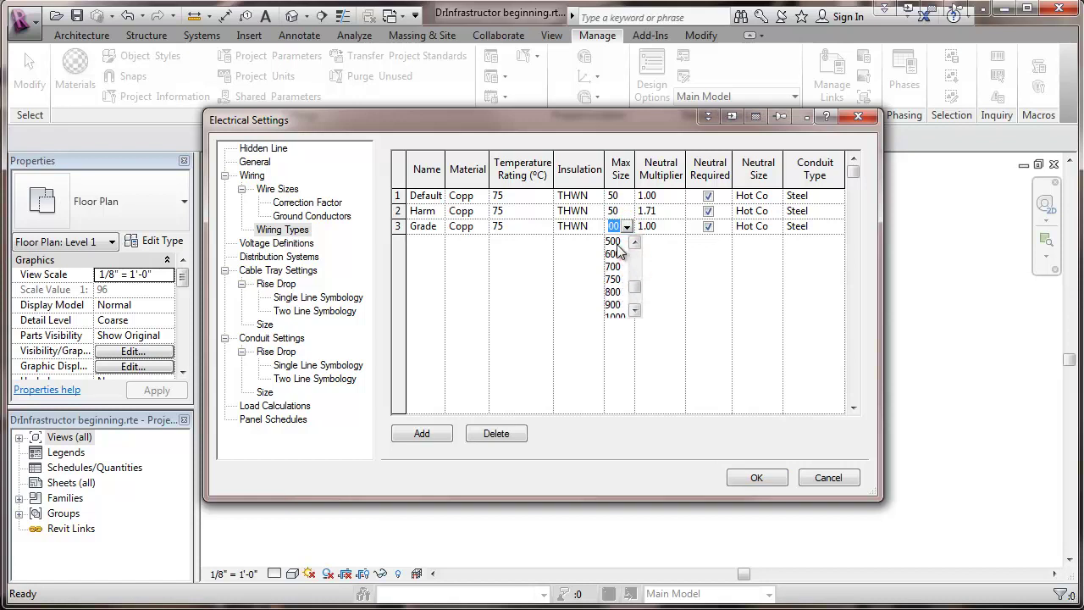
left_click(615, 243)
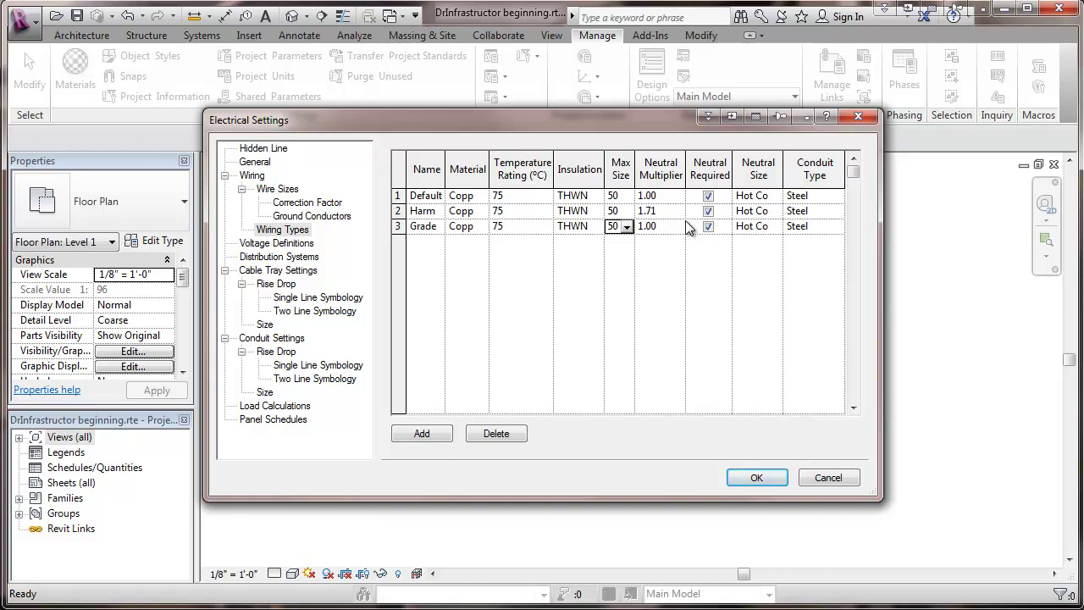
Step: Set Grade's conduit type to Non-Magnetic
left_click(798, 228)
left_click(836, 227)
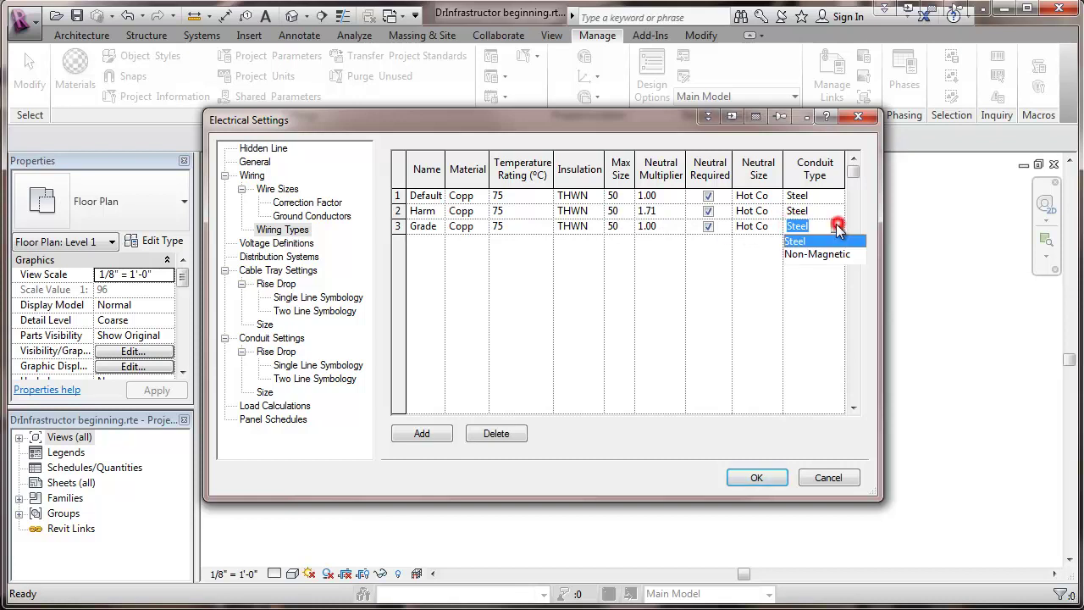
left_click(801, 254)
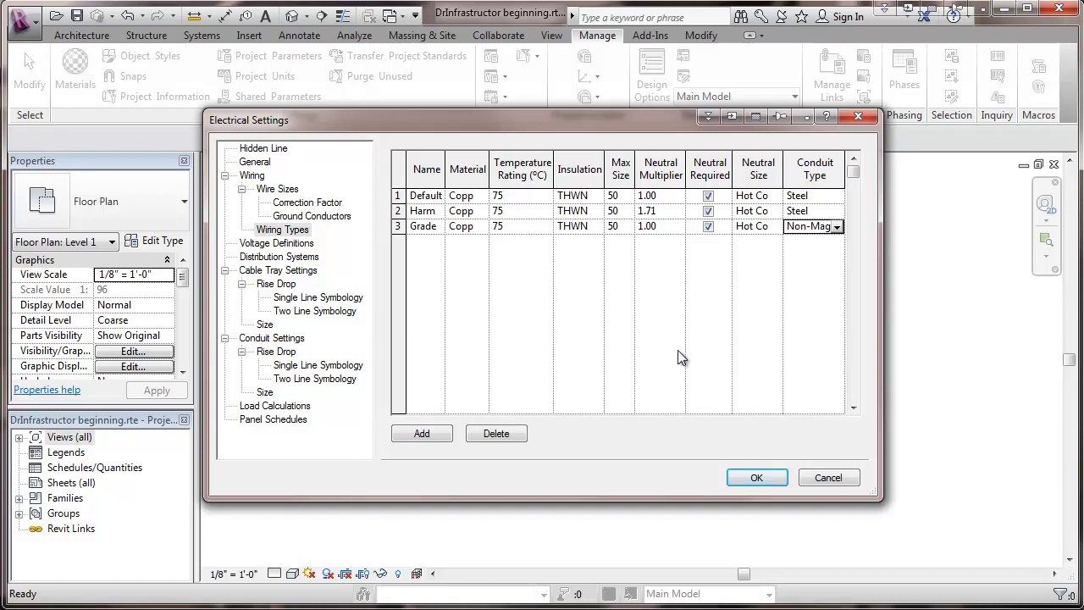
left_click(657, 333)
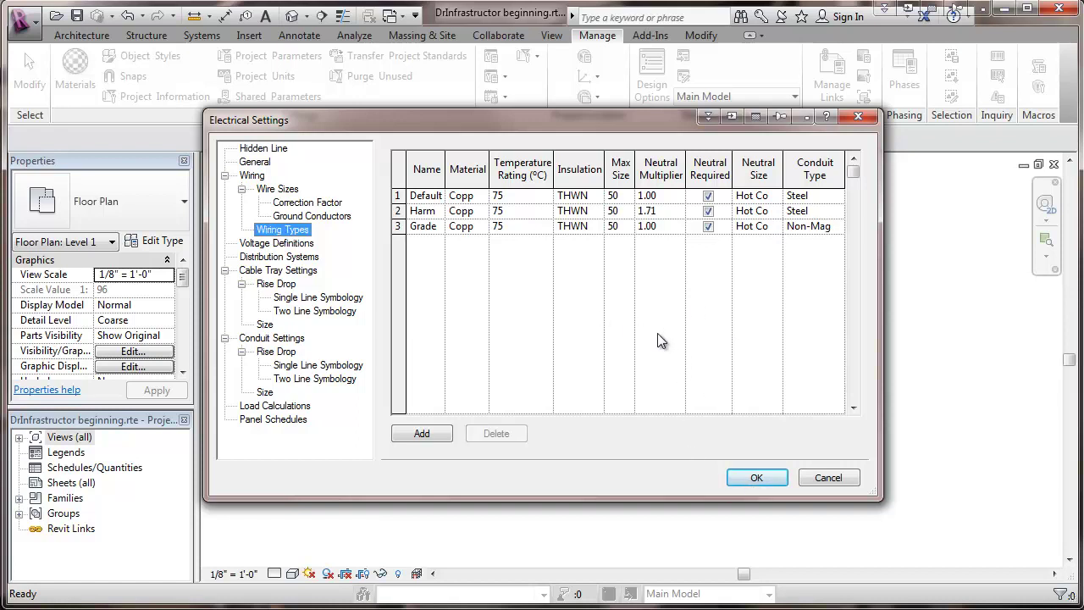
Step: Cancel out of Electrical Settings to return to the Level 1 floor plan
left_click(823, 480)
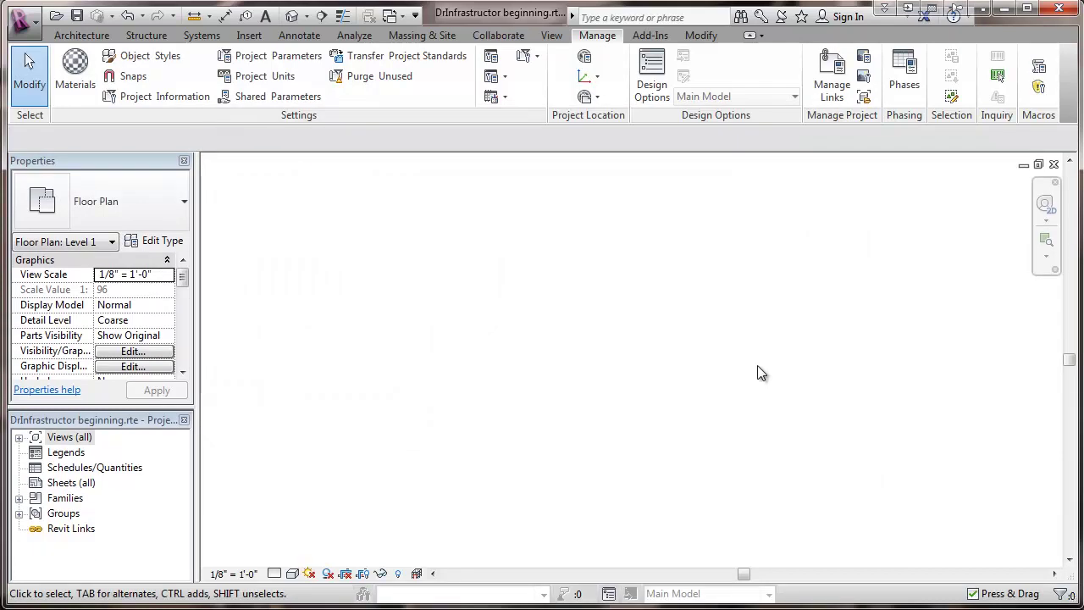